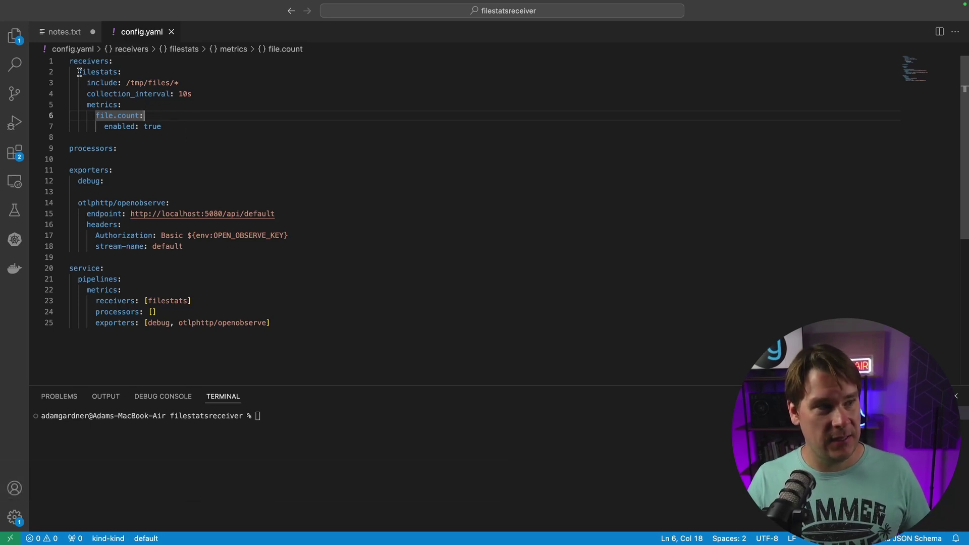
# Step: Review config.yaml's filestats receiver, collection_interval, metrics block, empty processors and OpenObserve exporter
pyautogui.moveTo(79, 72); pyautogui.dragTo(141, 71)
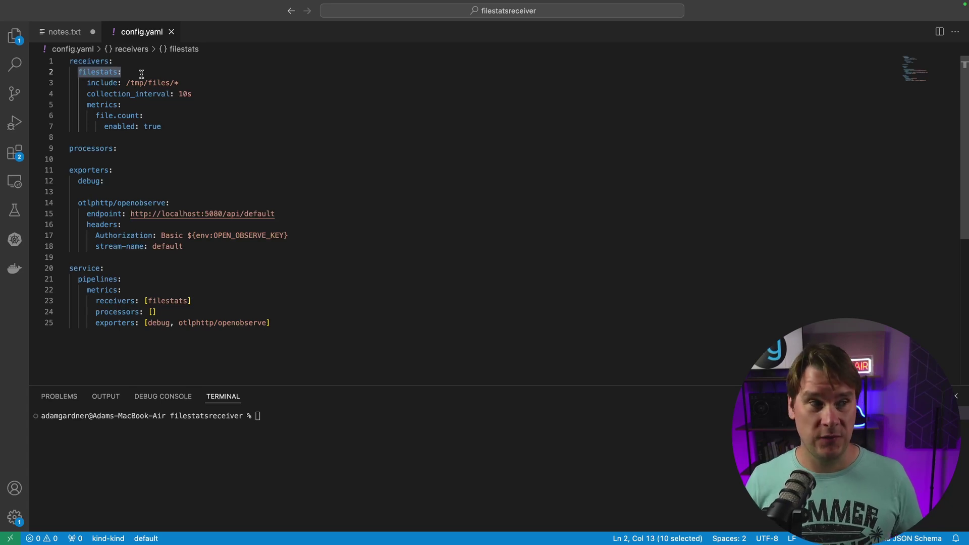
pyautogui.moveTo(78, 72); pyautogui.dragTo(158, 83)
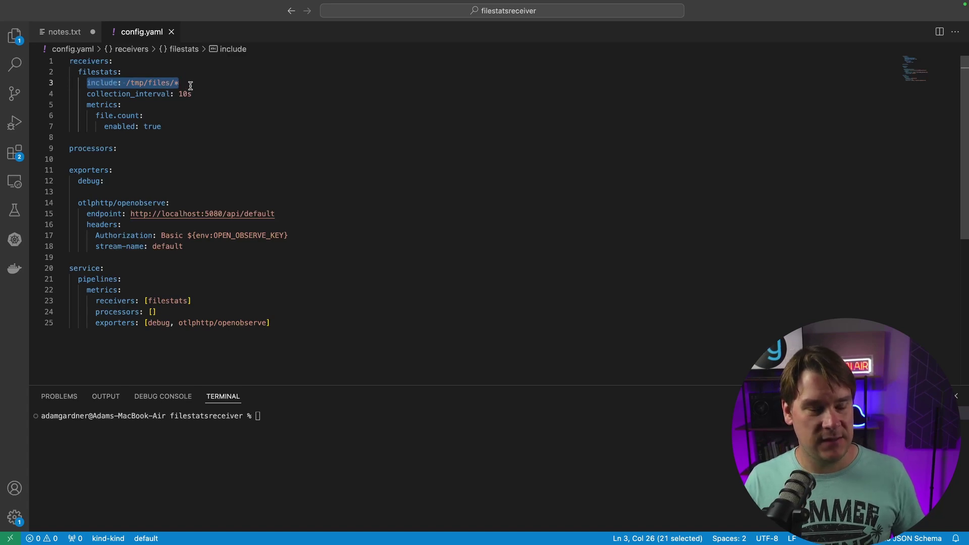
pyautogui.moveTo(193, 95); pyautogui.dragTo(86, 94)
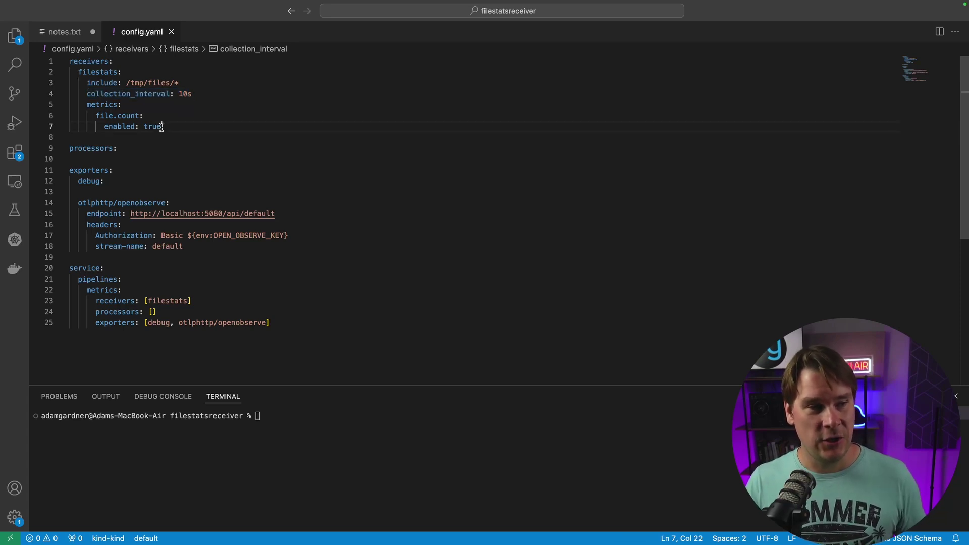
pyautogui.moveTo(162, 127); pyautogui.dragTo(51, 106)
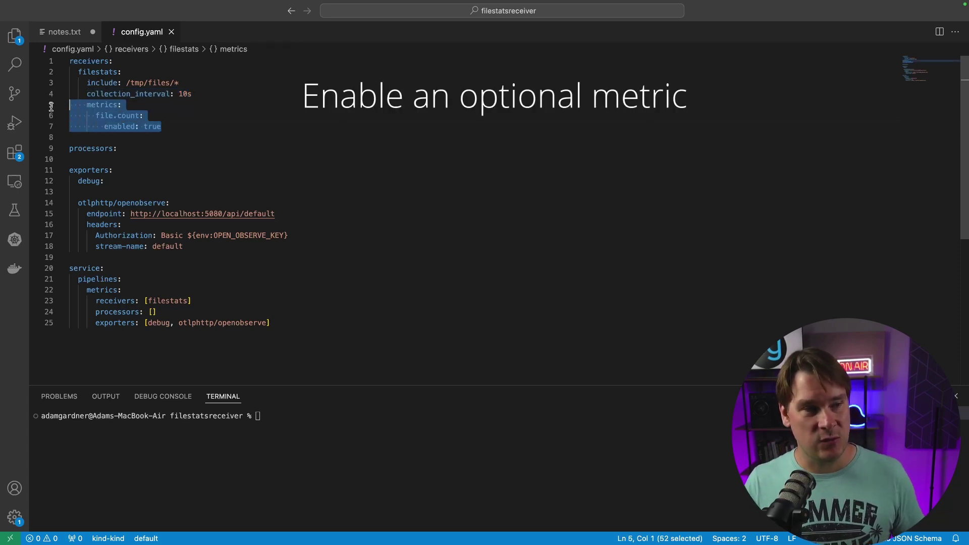
pyautogui.click(180, 129)
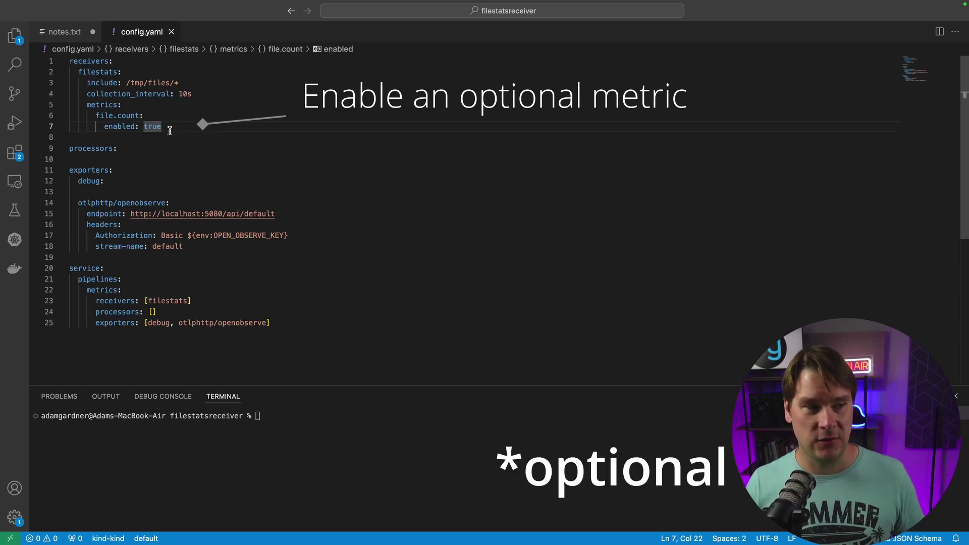
pyautogui.doubleClick(91, 148)
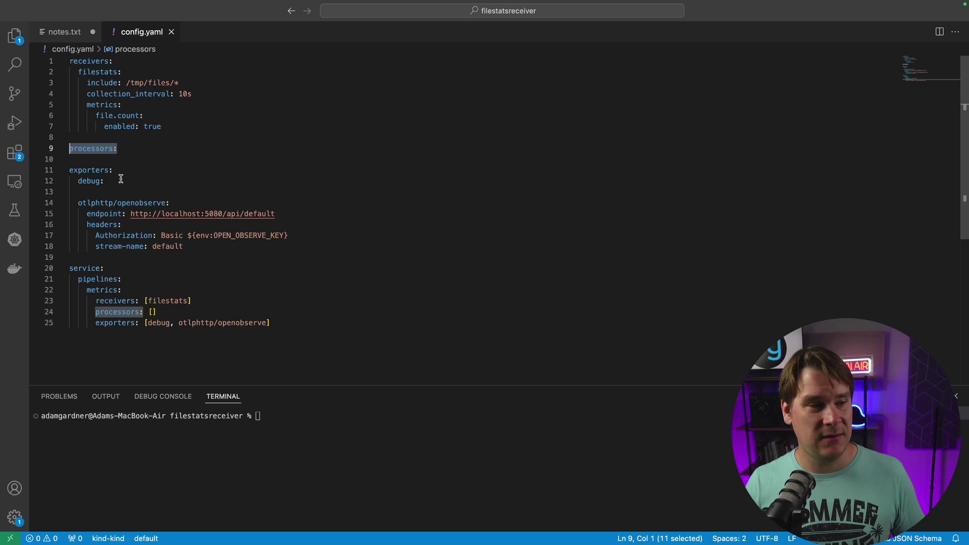
pyautogui.doubleClick(80, 170)
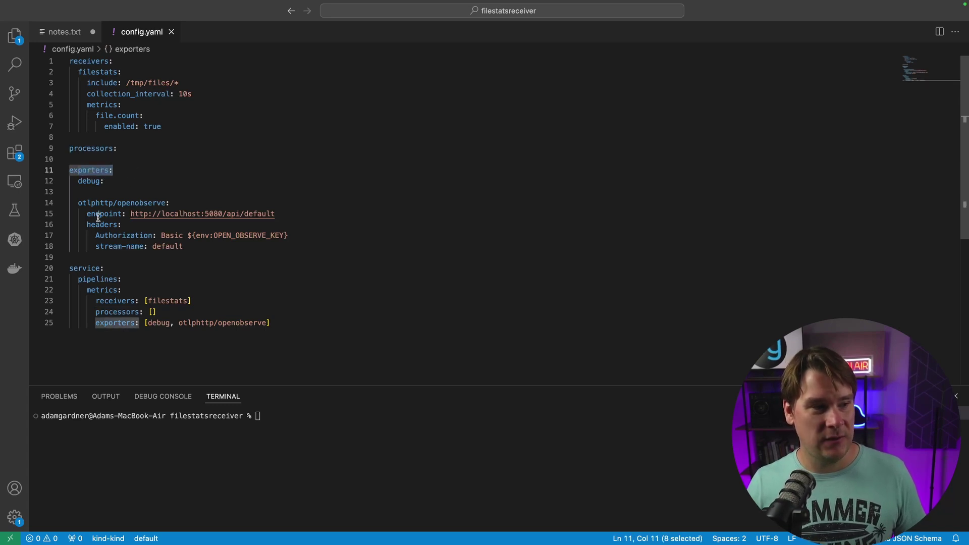
pyautogui.doubleClick(122, 203)
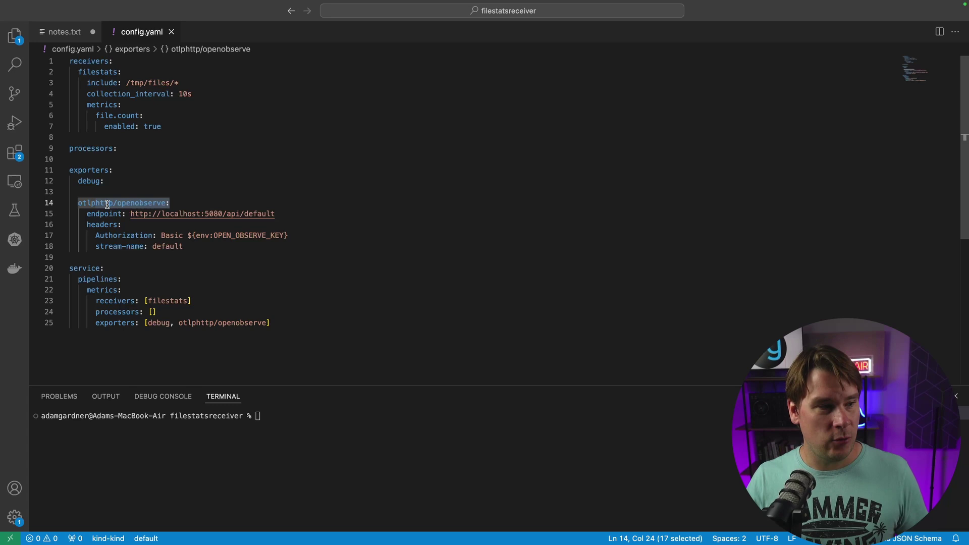
# Step: Review the OPEN_OBSERVE_KEY reference and the pipeline's filestats receiver with debug and OpenObserve exporters
pyautogui.moveTo(189, 234); pyautogui.dragTo(289, 234)
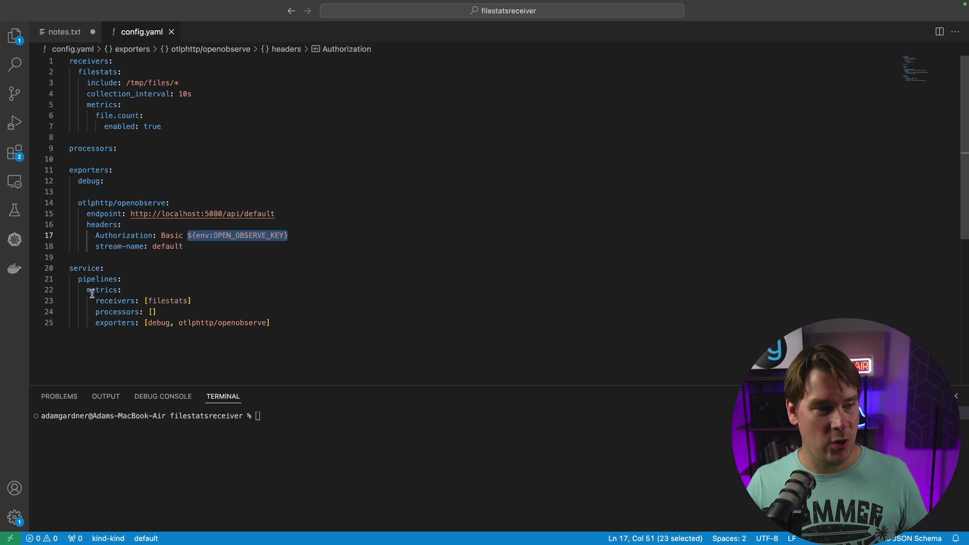
pyautogui.doubleClick(183, 300)
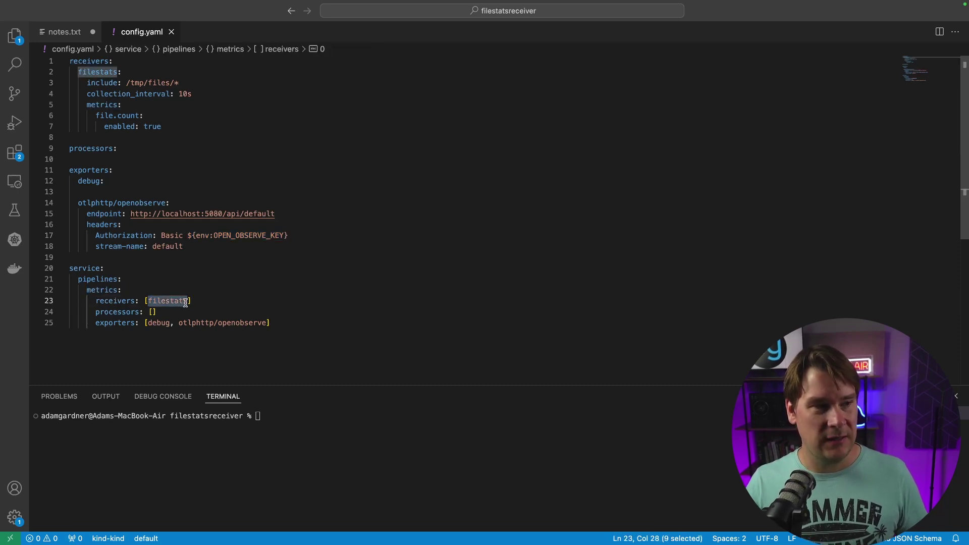
pyautogui.moveTo(146, 323); pyautogui.dragTo(270, 323)
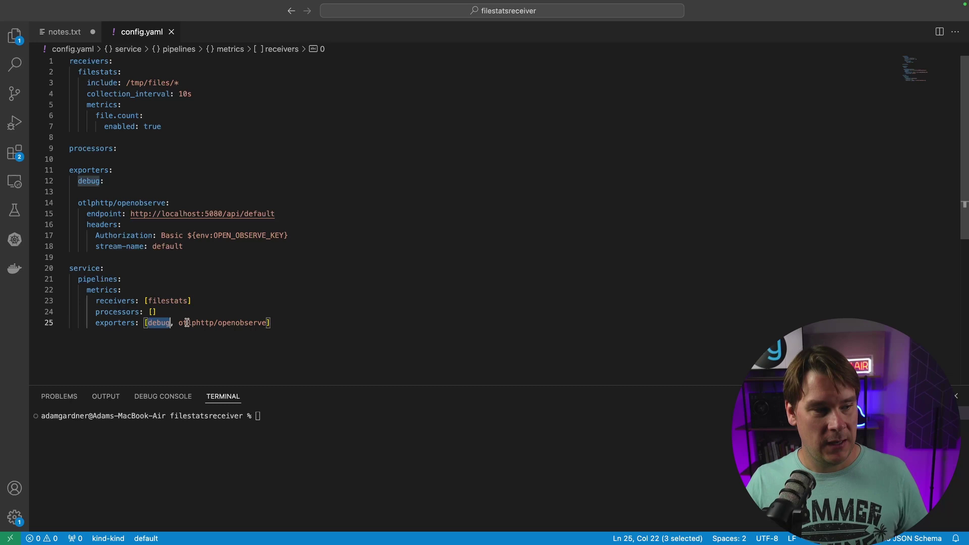
pyautogui.doubleClick(164, 301)
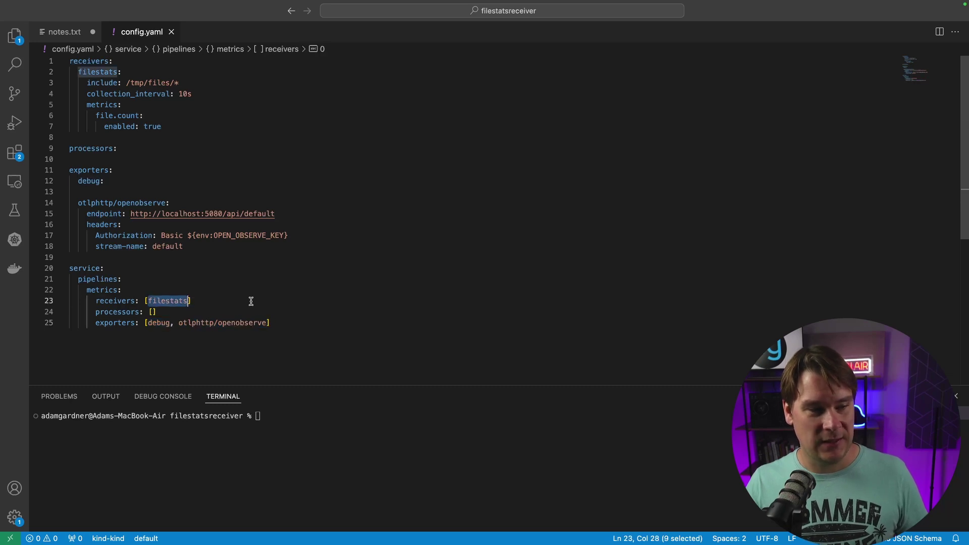
pyautogui.doubleClick(157, 322)
pyautogui.moveTo(179, 322); pyautogui.dragTo(270, 323)
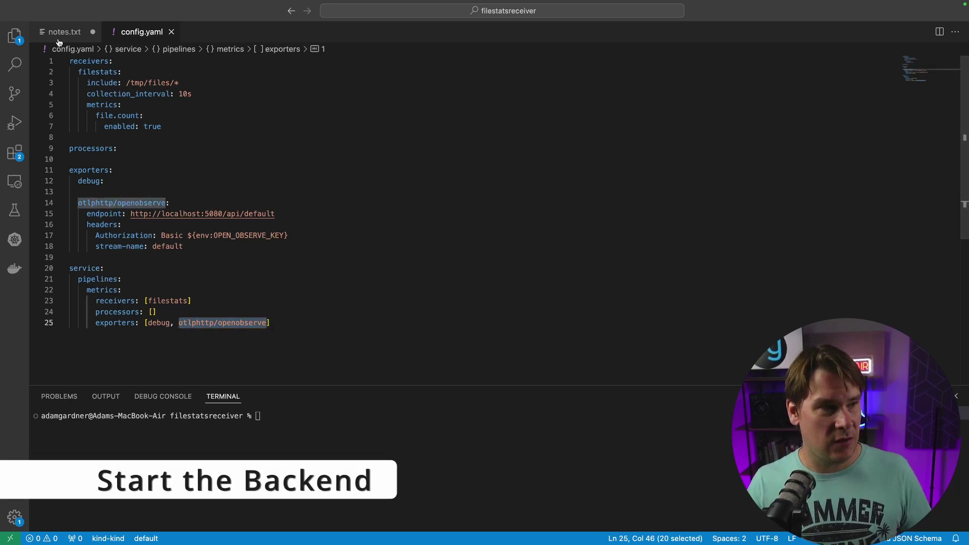
# Step: Paste the OpenObserve startup commands from lines 3–5 of notes.txt into the terminal
pyautogui.click(64, 32)
pyautogui.moveTo(127, 104); pyautogui.dragTo(62, 84)
pyautogui.press('super+c')
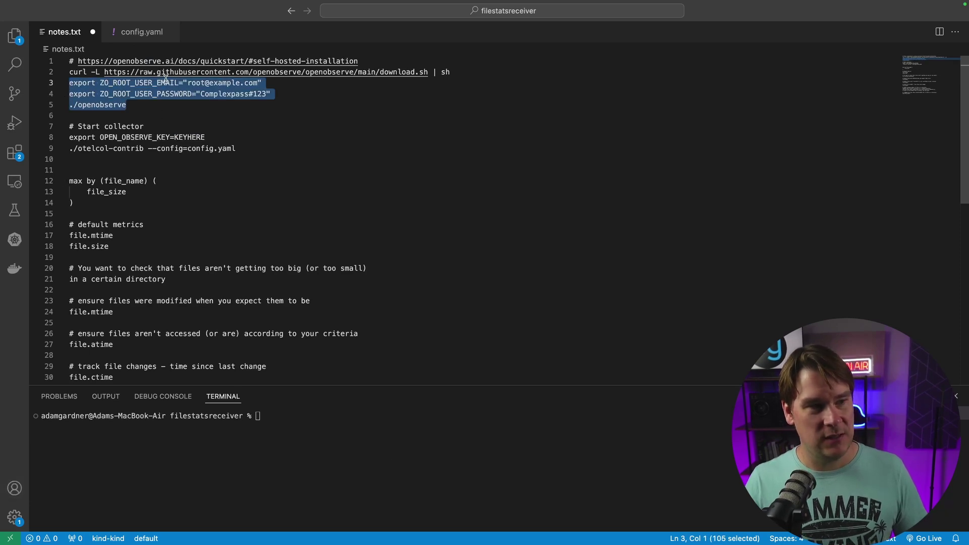
pyautogui.click(261, 416)
pyautogui.press('super+v')
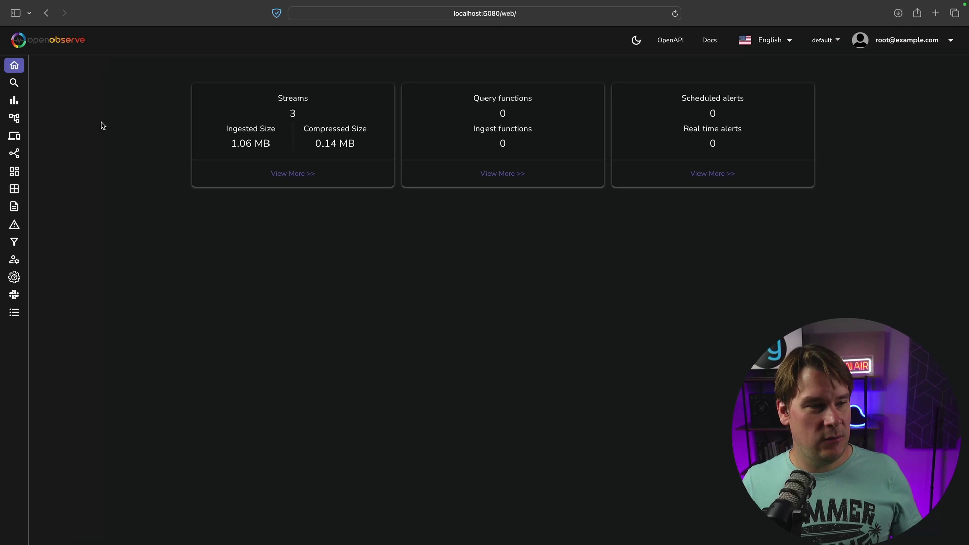
pyautogui.moveTo(40, 207)
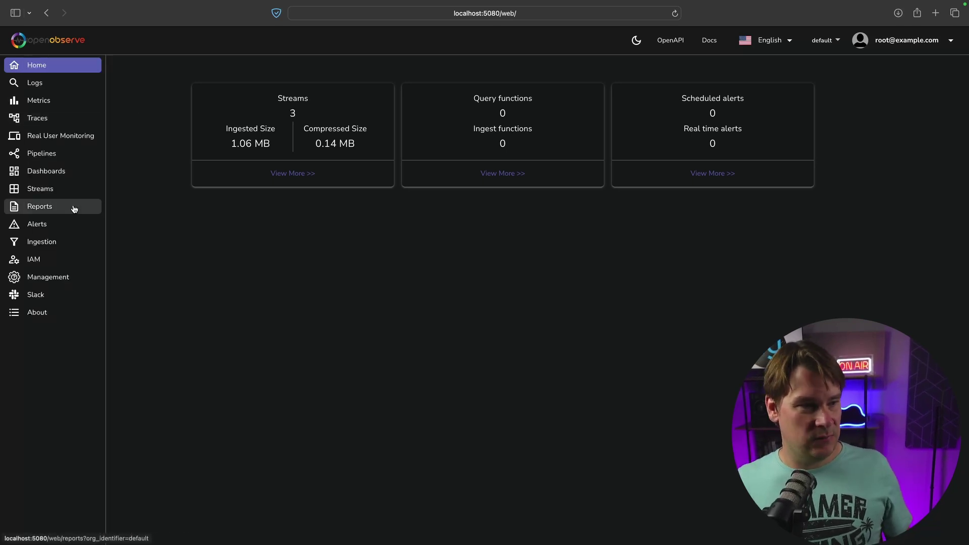
# Step: Show the Custom > Metrics > OTEL Collector ingestion snippet and copy the token after Basic
pyautogui.click(42, 242)
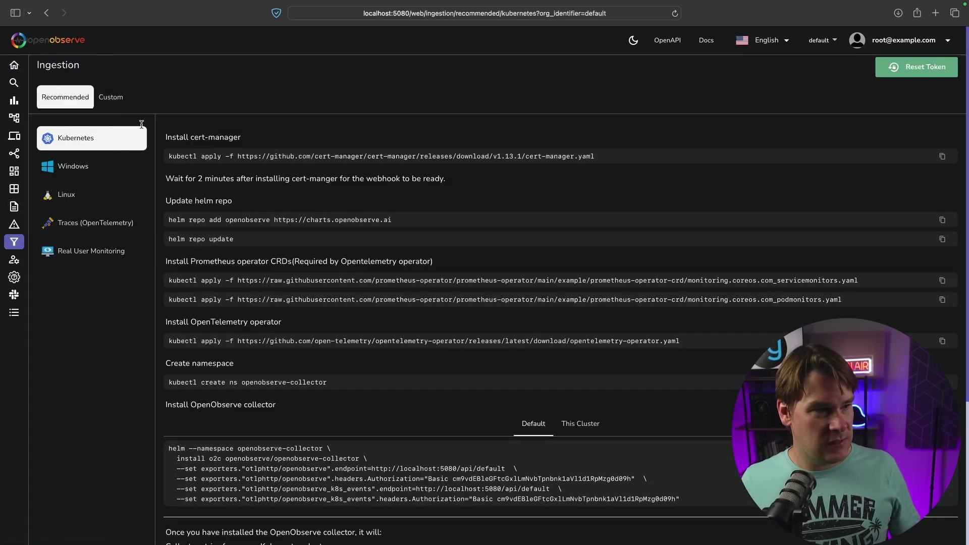
pyautogui.click(110, 97)
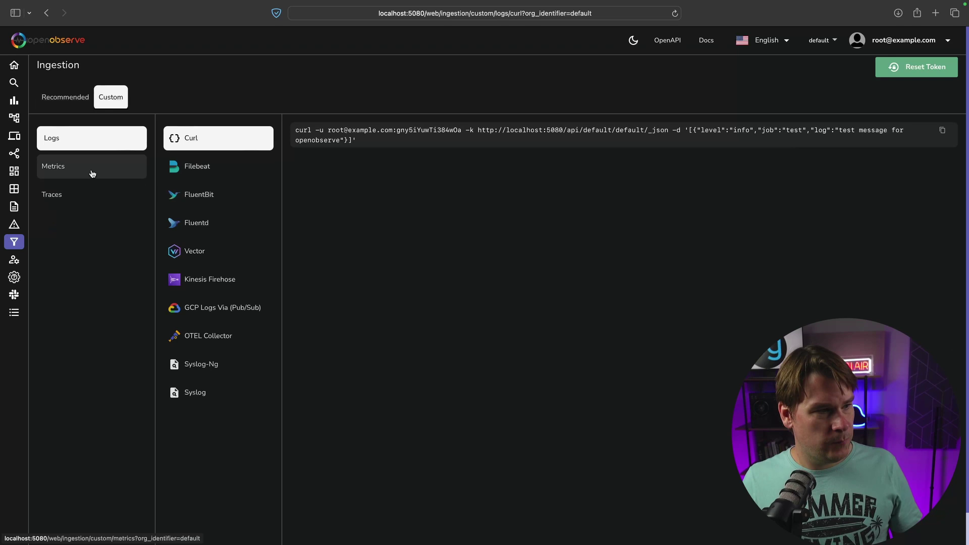
pyautogui.click(92, 174)
pyautogui.click(218, 166)
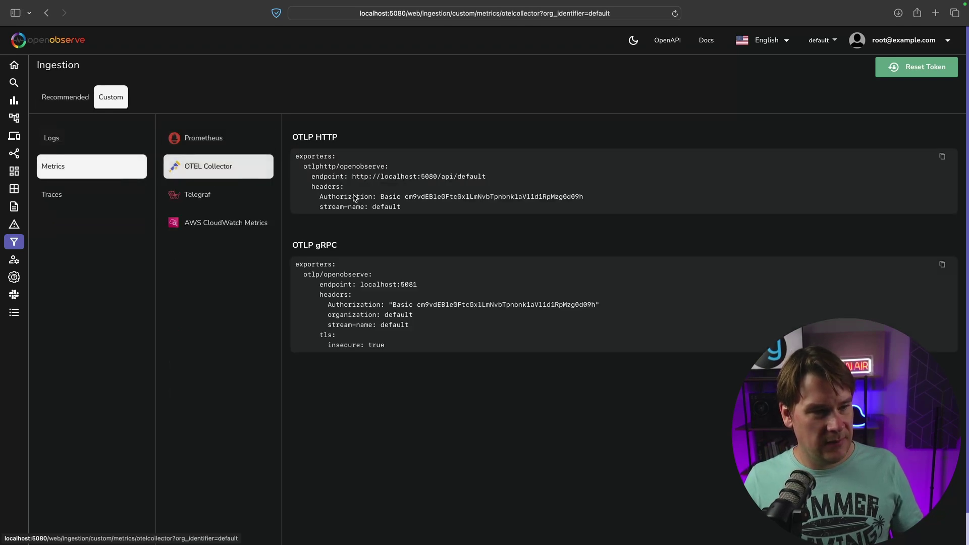
pyautogui.moveTo(405, 196); pyautogui.dragTo(584, 196)
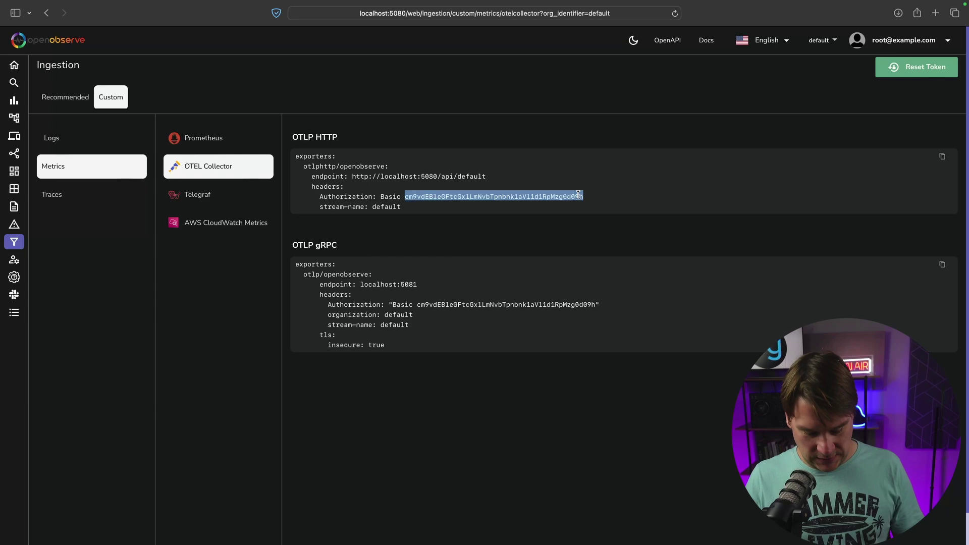
pyautogui.press('super+c')
# Step: Paste the token over KEYHERE in notes.txt and check config.yaml's ${env:OPEN_OBSERVE_KEY} reference
pyautogui.press('super+Tab')
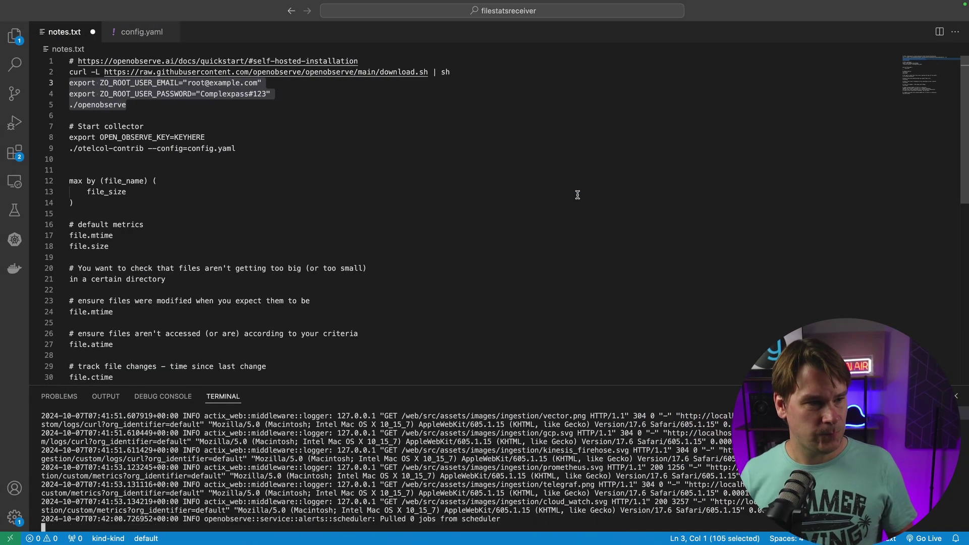
pyautogui.doubleClick(184, 137)
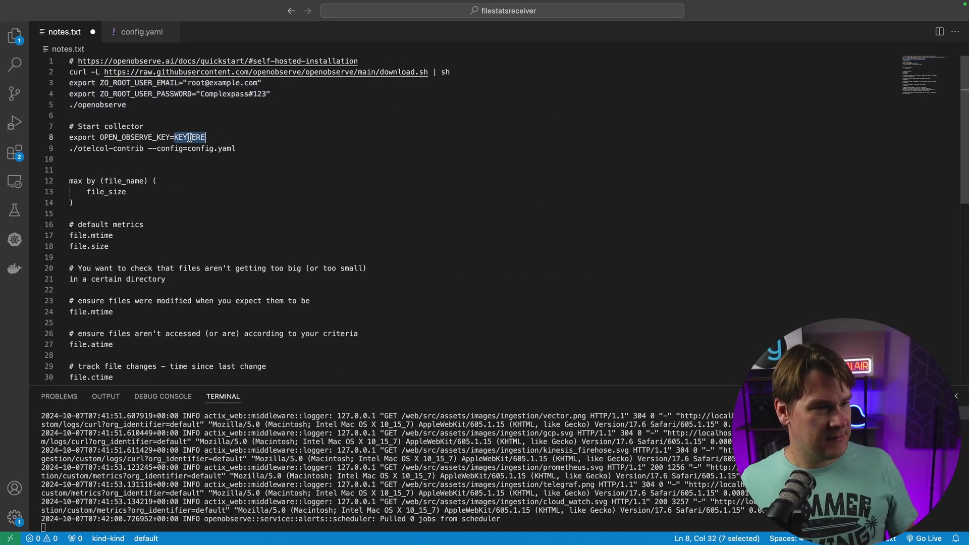
pyautogui.press('super+v')
pyautogui.doubleClick(123, 138)
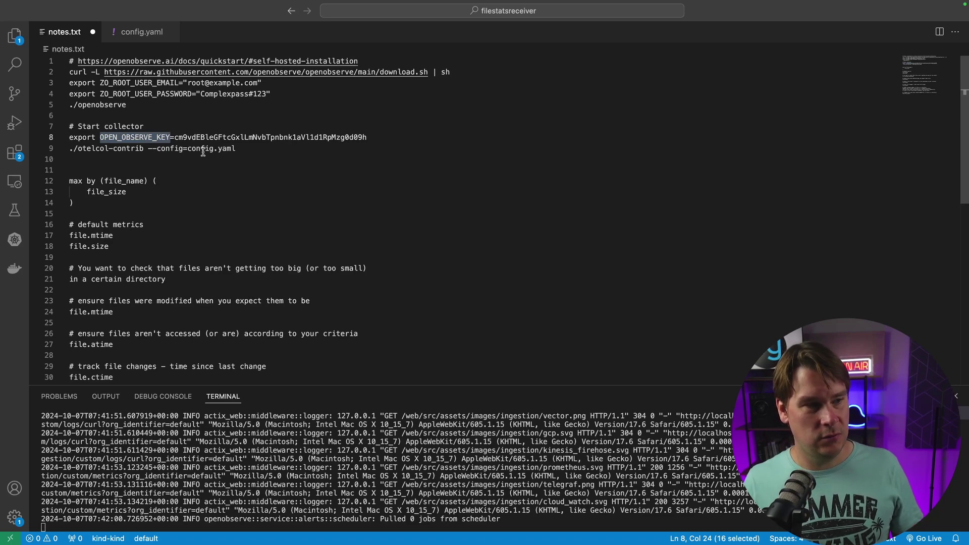
pyautogui.click(143, 32)
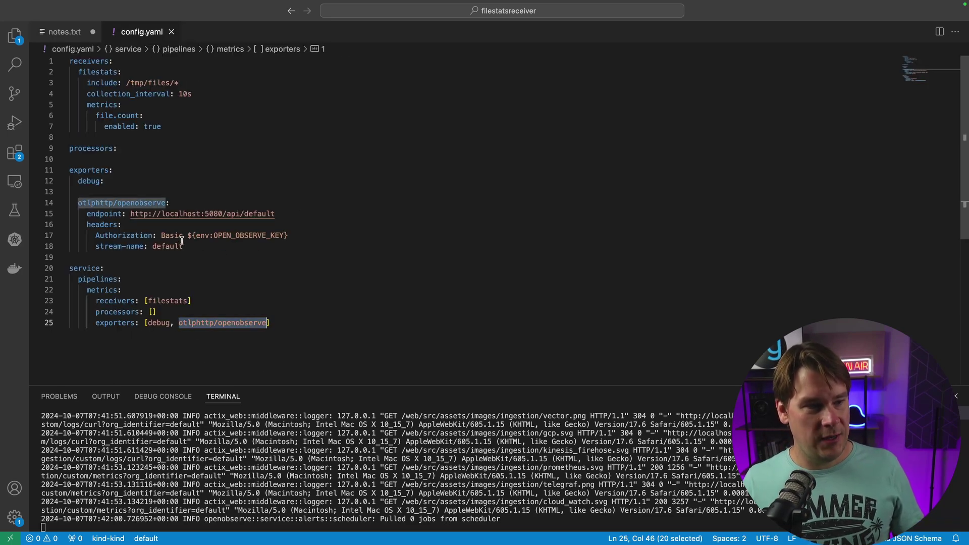
pyautogui.moveTo(188, 234); pyautogui.dragTo(296, 235)
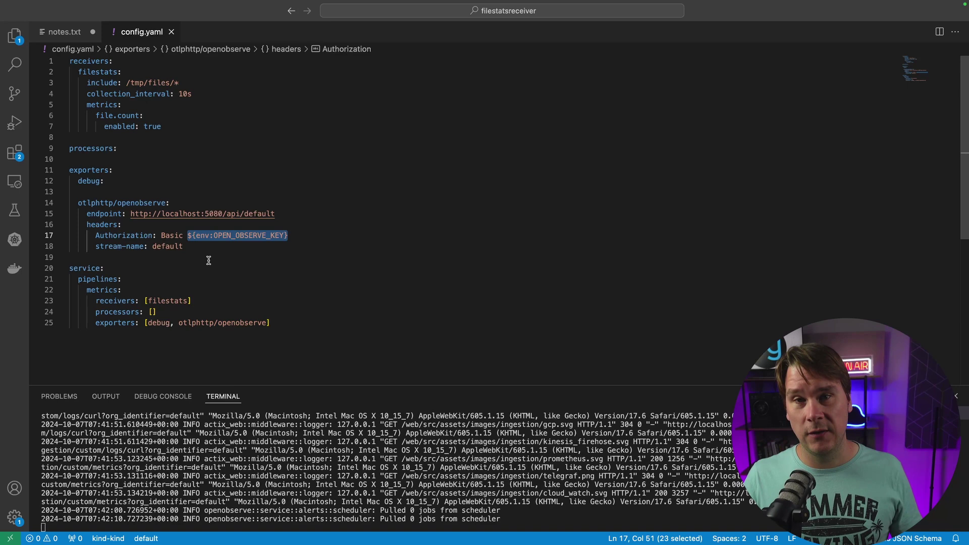
# Step: Copy the export and otelcol-contrib lines from notes.txt into the terminal and run them
pyautogui.hotkey('ctrl', 'Tab')
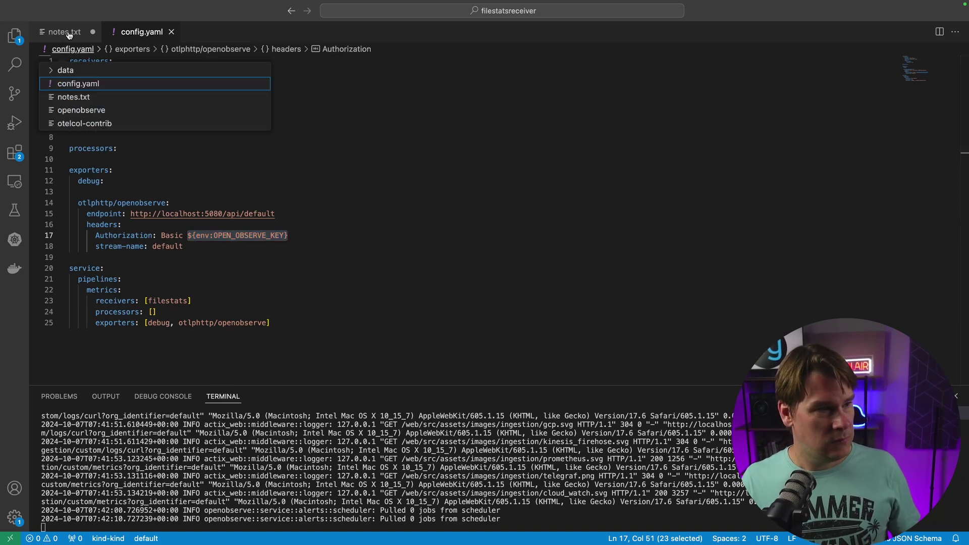
pyautogui.moveTo(237, 148); pyautogui.dragTo(69, 137)
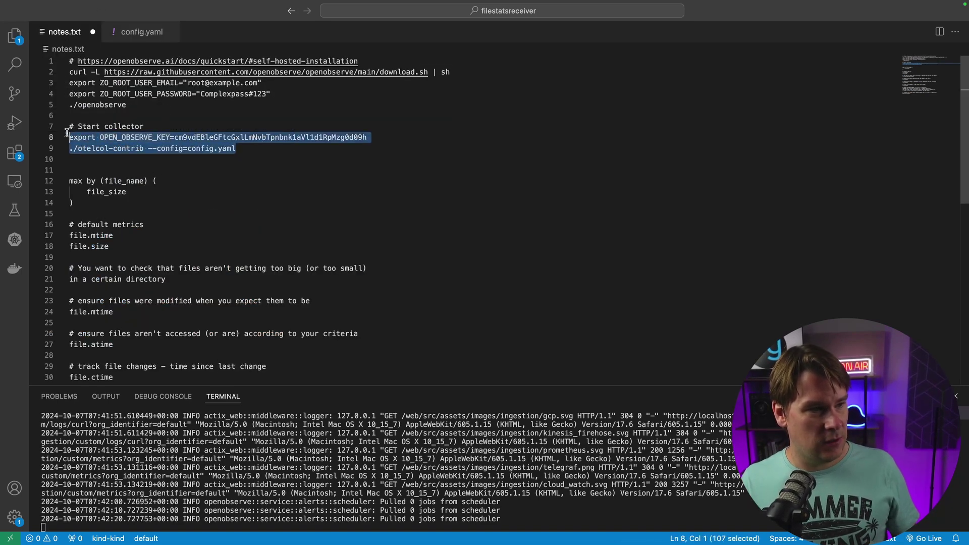
pyautogui.hotkey('ctrl', 'c')
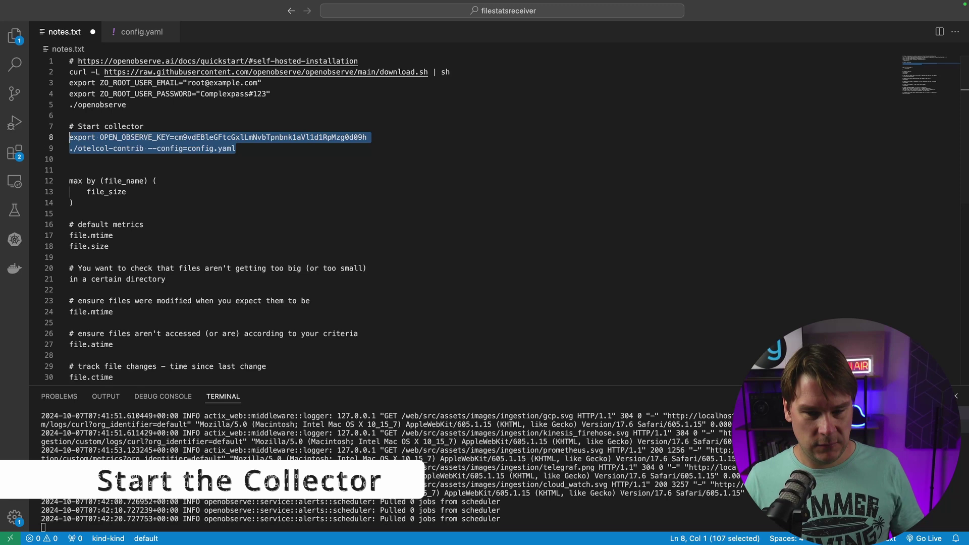
pyautogui.click(583, 447)
pyautogui.hotkey('ctrl', 'l')
pyautogui.hotkey('ctrl', 'v')
pyautogui.press('Return')
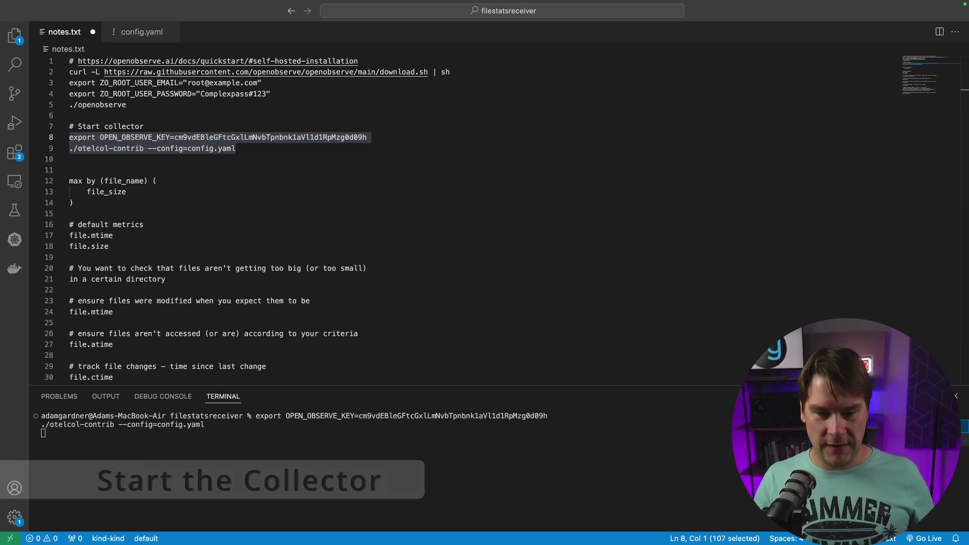
# Step: List /tmp/files with pwd, ls and ls -al, showing first.log at 23 bytes and 2 empty
pyautogui.hotkey('ctrl', 'l')
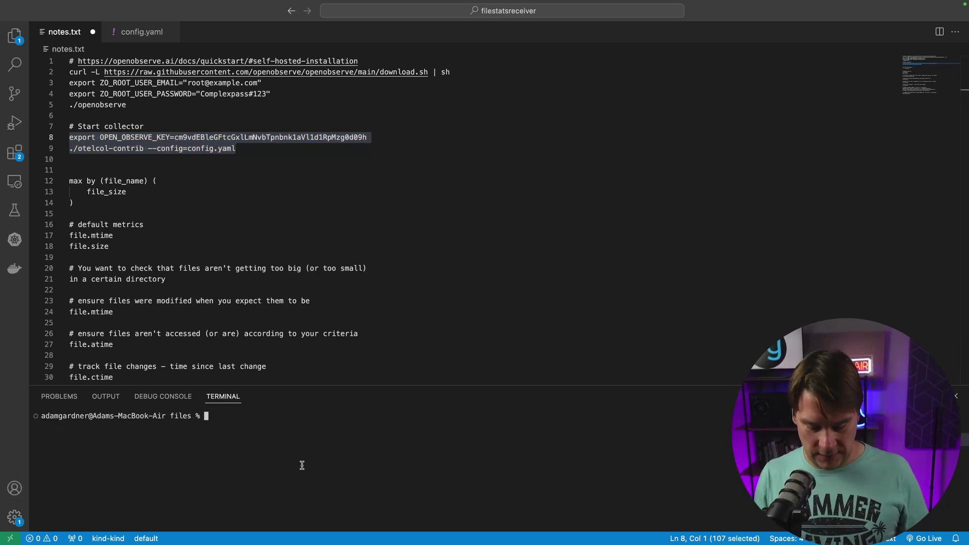
pyautogui.write('pwd')
pyautogui.press('Return')
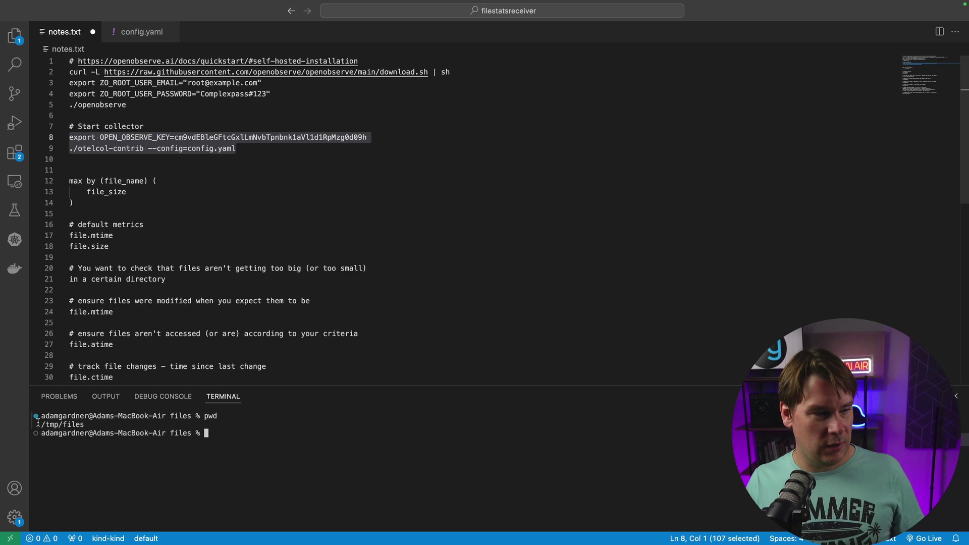
pyautogui.write('ls')
pyautogui.press('Return')
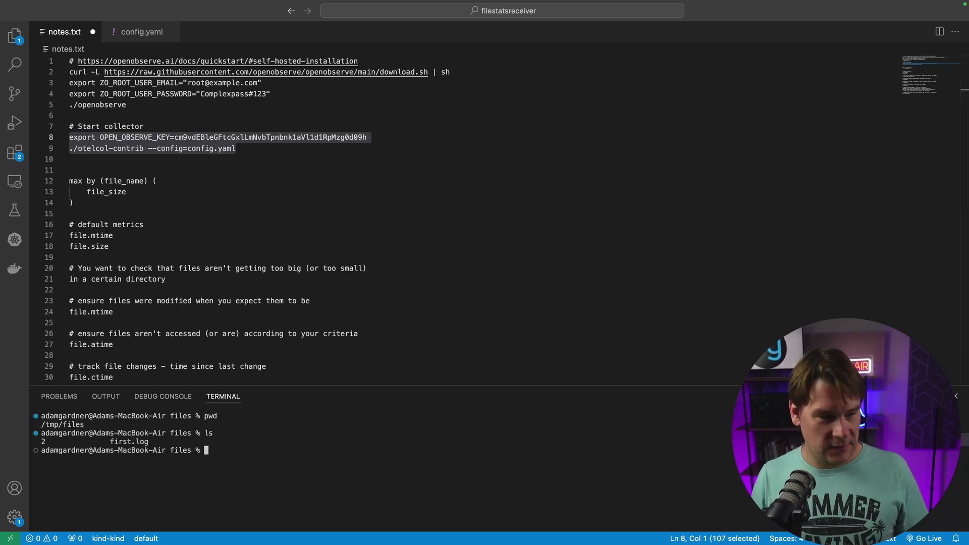
pyautogui.write('ls -al')
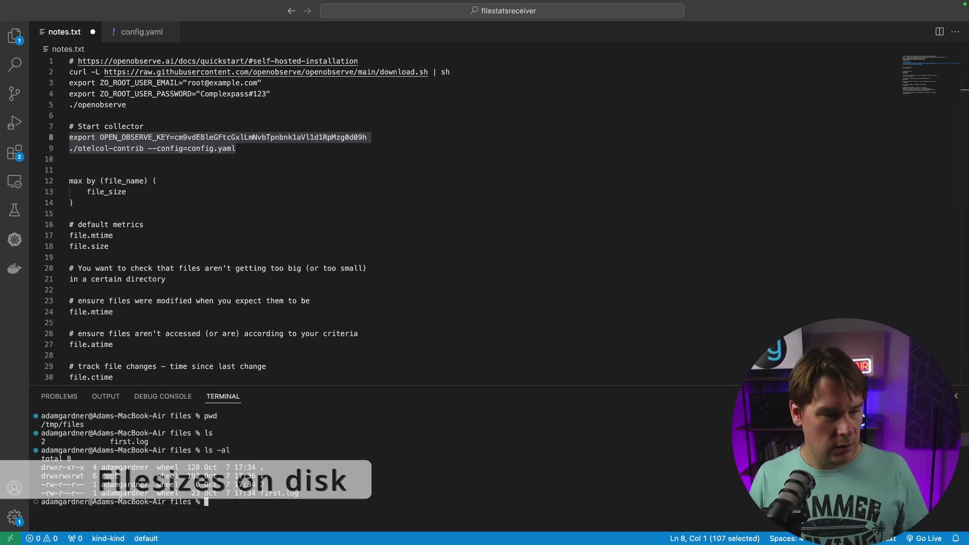
pyautogui.press('Return')
pyautogui.moveTo(304, 493); pyautogui.dragTo(194, 493)
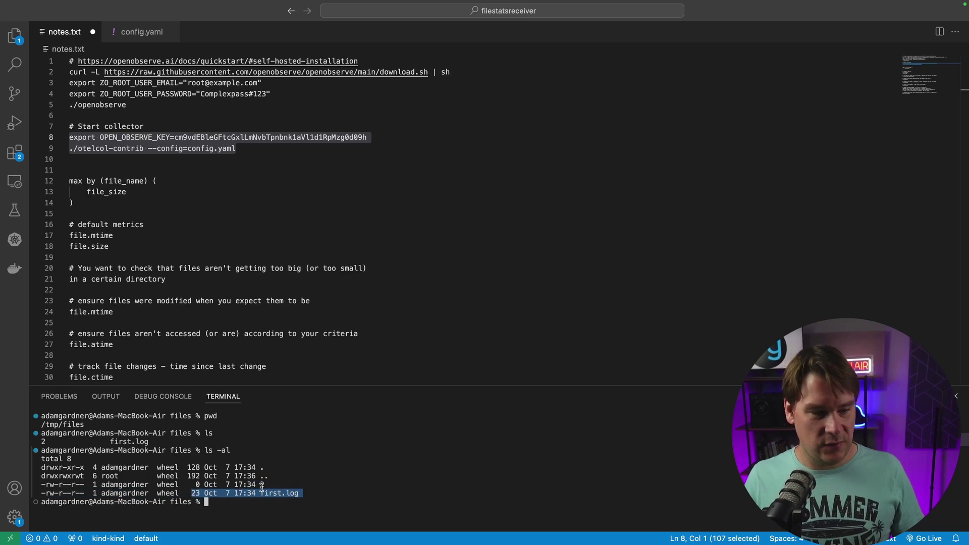
pyautogui.moveTo(267, 484); pyautogui.dragTo(220, 484)
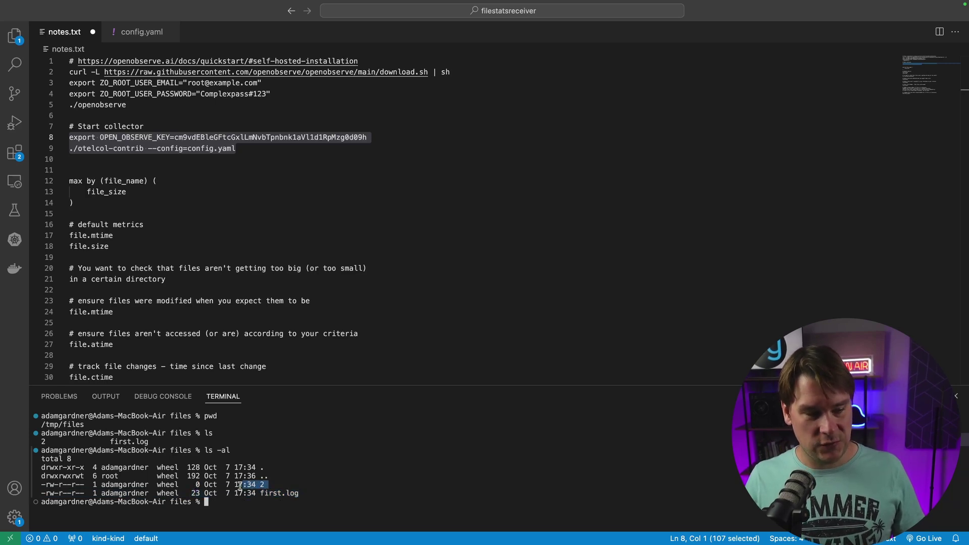
pyautogui.click(198, 483)
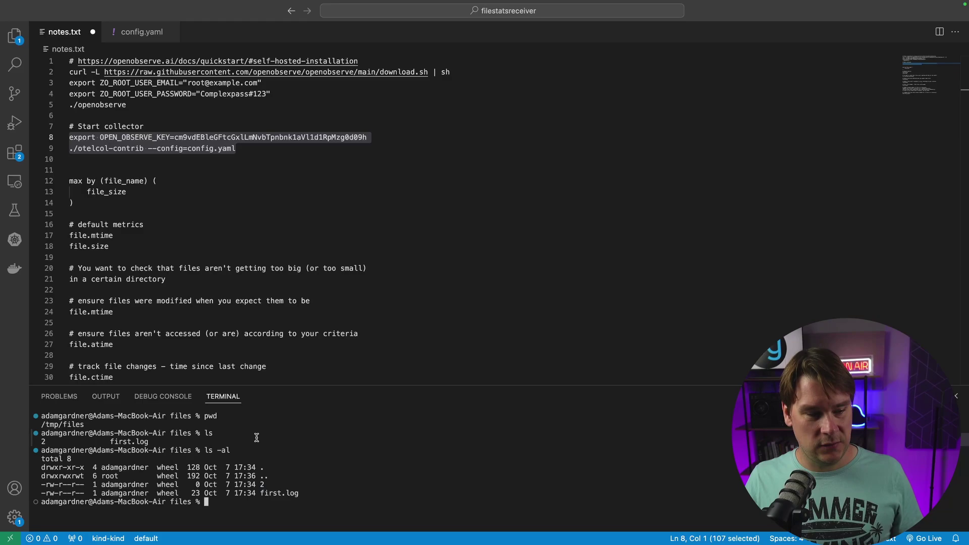
pyautogui.press('super+Tab')
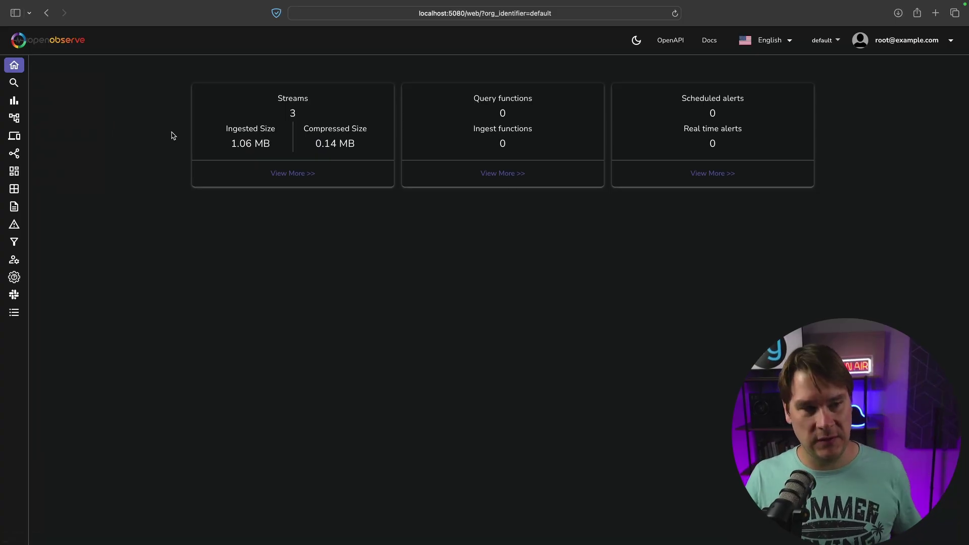
# Step: Open the file_size stream's records and view the first.log record's Source Details
pyautogui.click(301, 176)
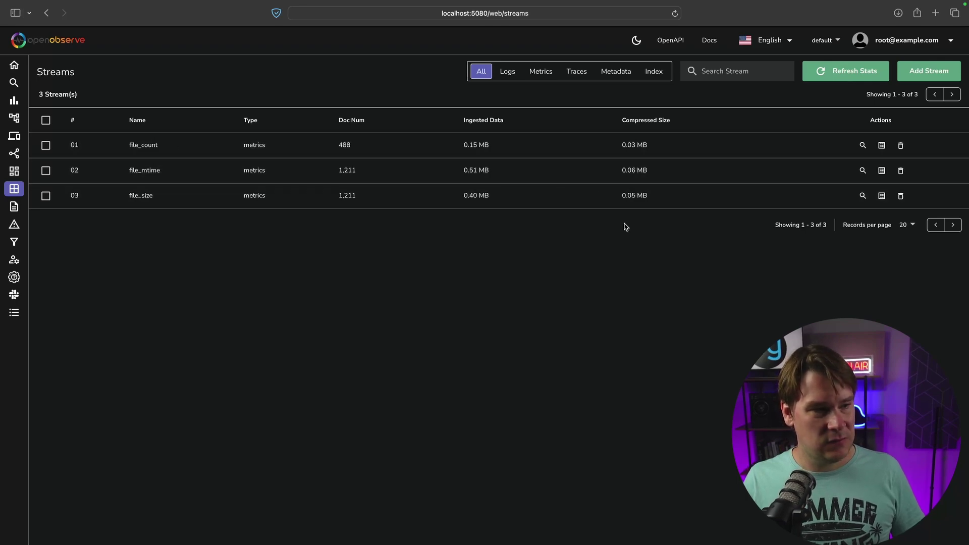
pyautogui.click(863, 196)
pyautogui.moveTo(454, 539); pyautogui.dragTo(591, 534)
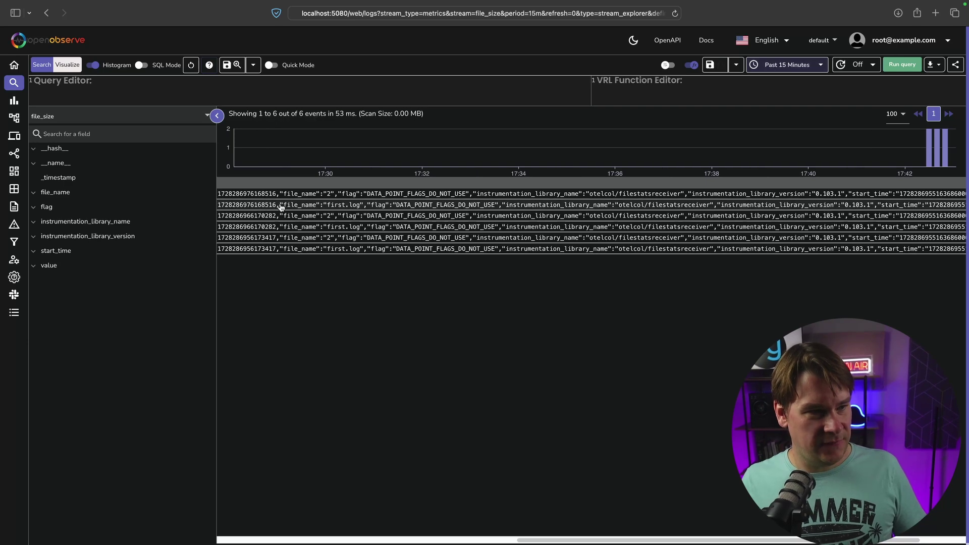
pyautogui.moveTo(280, 206); pyautogui.dragTo(366, 208)
pyautogui.click(354, 205)
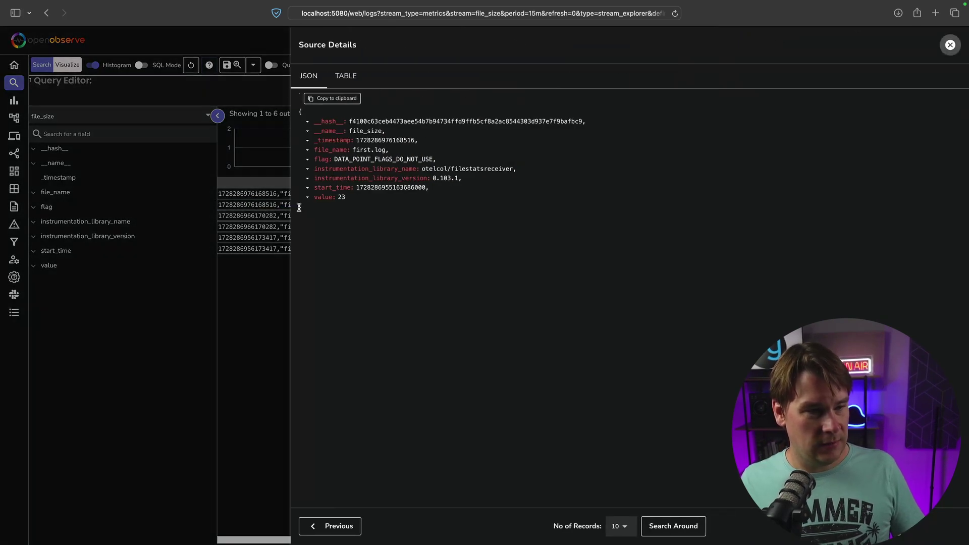
pyautogui.press('Escape')
pyautogui.click(340, 206)
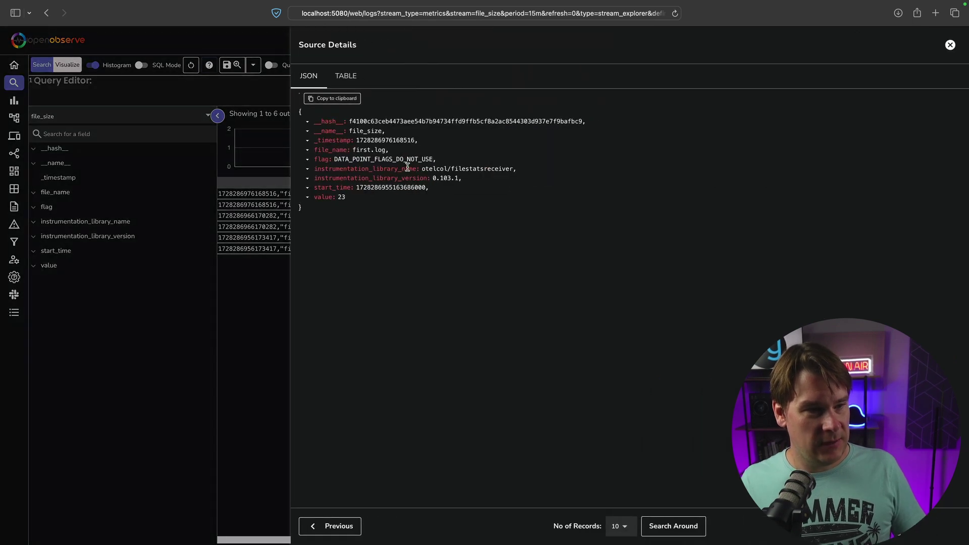
# Step: Confirm first.log's value of 23, view the file 2 record, then close the details
pyautogui.moveTo(388, 150); pyautogui.dragTo(374, 149)
pyautogui.moveTo(345, 198); pyautogui.dragTo(323, 199)
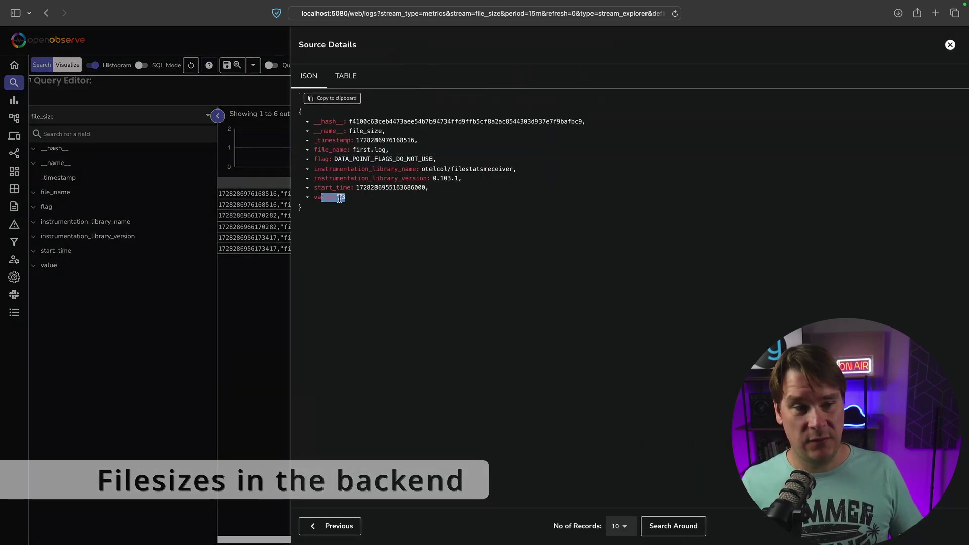
pyautogui.click(288, 212)
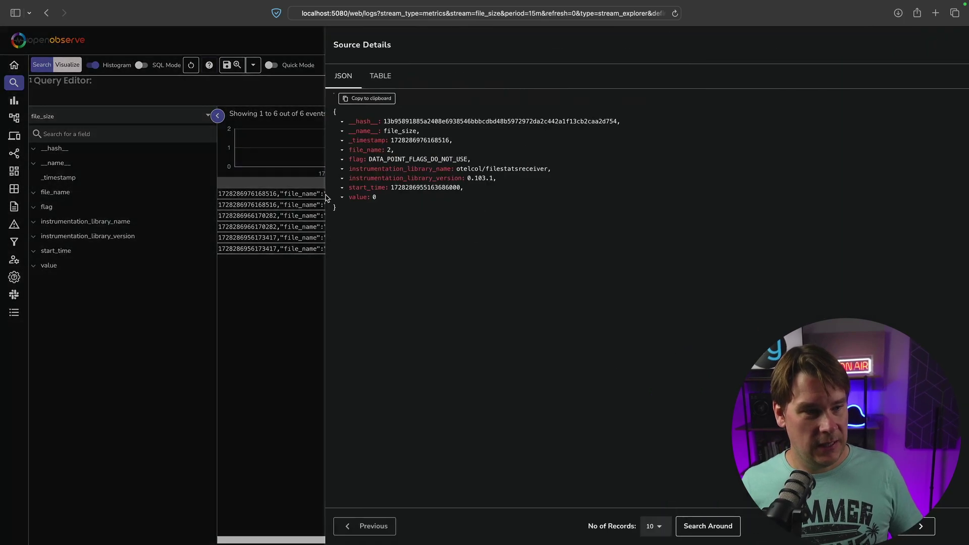
pyautogui.click(299, 195)
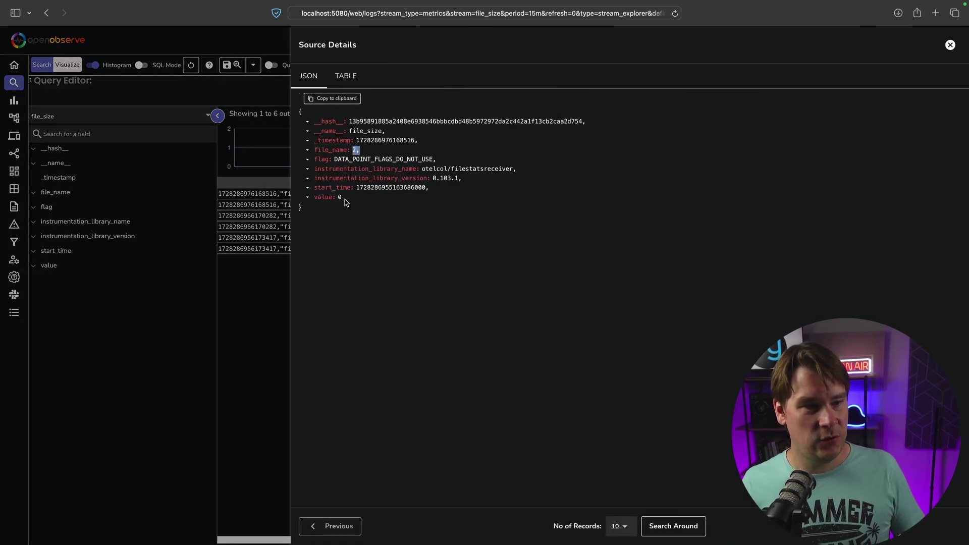
pyautogui.click(236, 320)
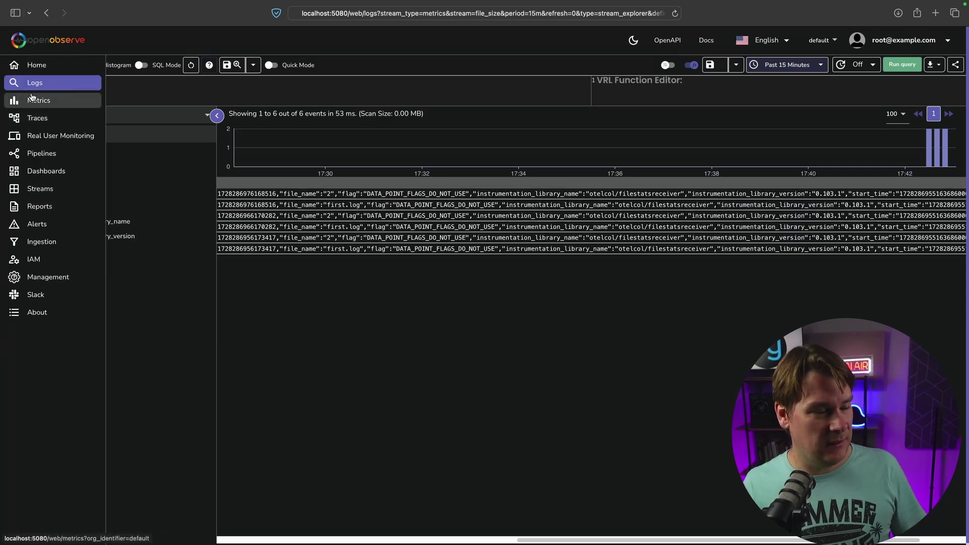
# Step: Open OpenObserve's Metrics view for the max by (file_name)(file_size) query
pyautogui.click(33, 101)
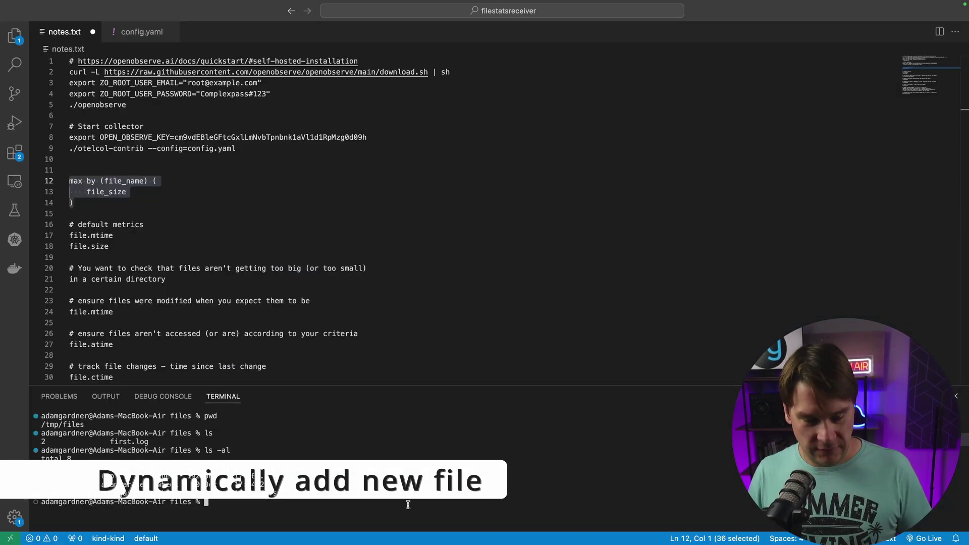
pyautogui.write('nano third.txt')
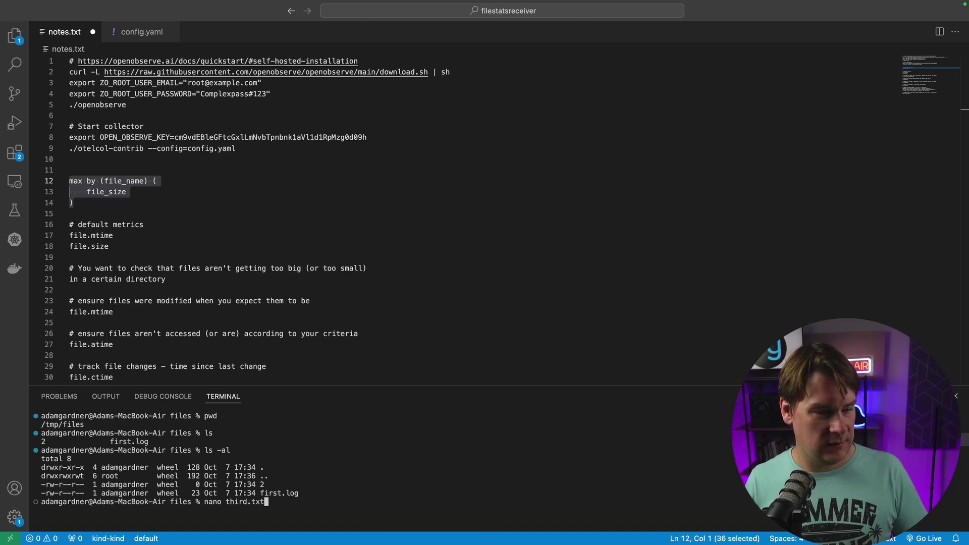
# Step: Create third.txt in nano with the line 'first line here...' and save it
pyautogui.press('Return')
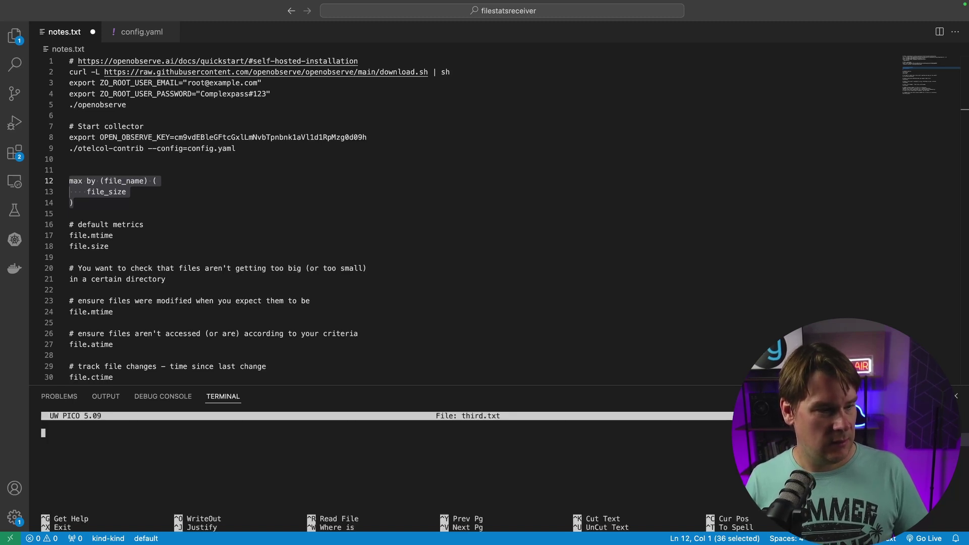
pyautogui.write('first line here...')
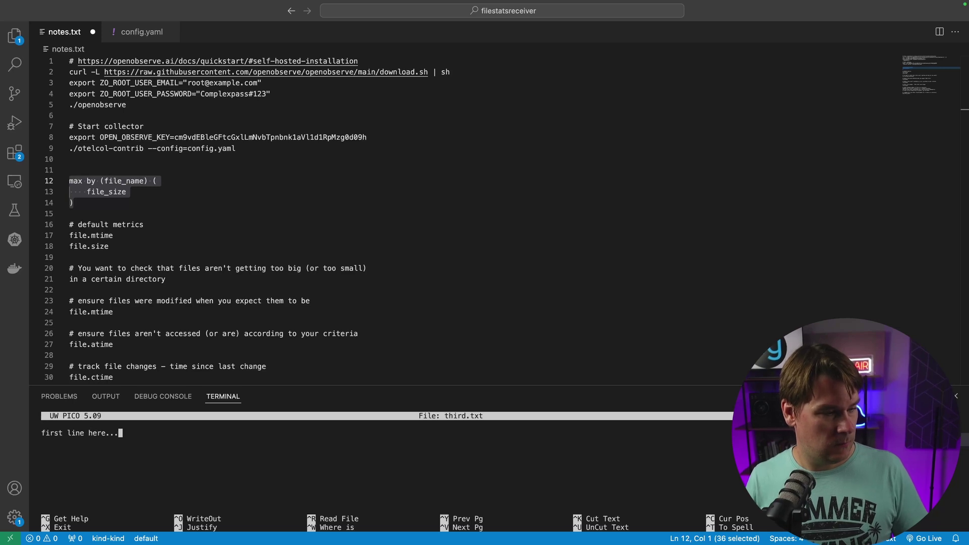
pyautogui.hotkey('ctrl', 'x')
pyautogui.press('y')
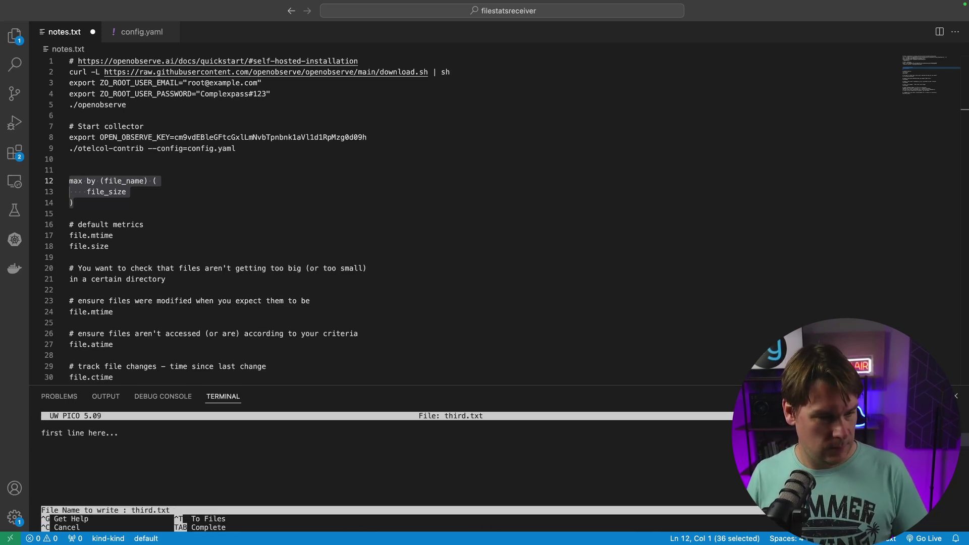
pyautogui.press('Return')
pyautogui.press('super+Tab')
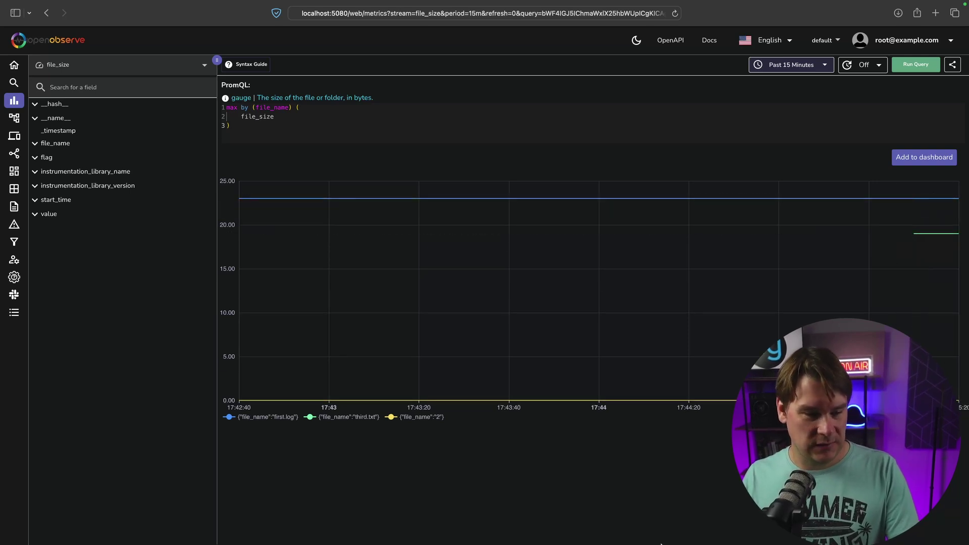
# Step: Rerun ls -al in the terminal and mark third.txt's 19-byte line
pyautogui.click(598, 534)
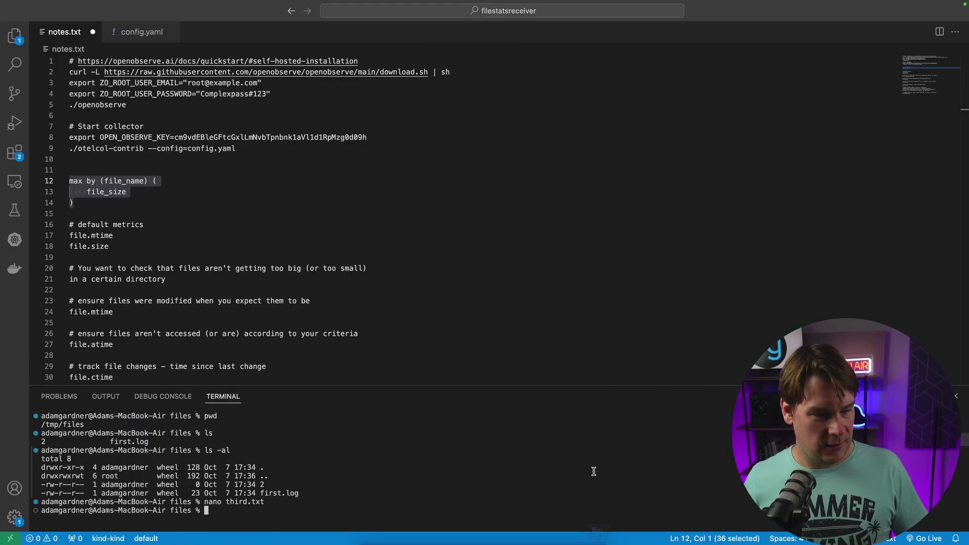
pyautogui.write('ls -al')
pyautogui.press('Return')
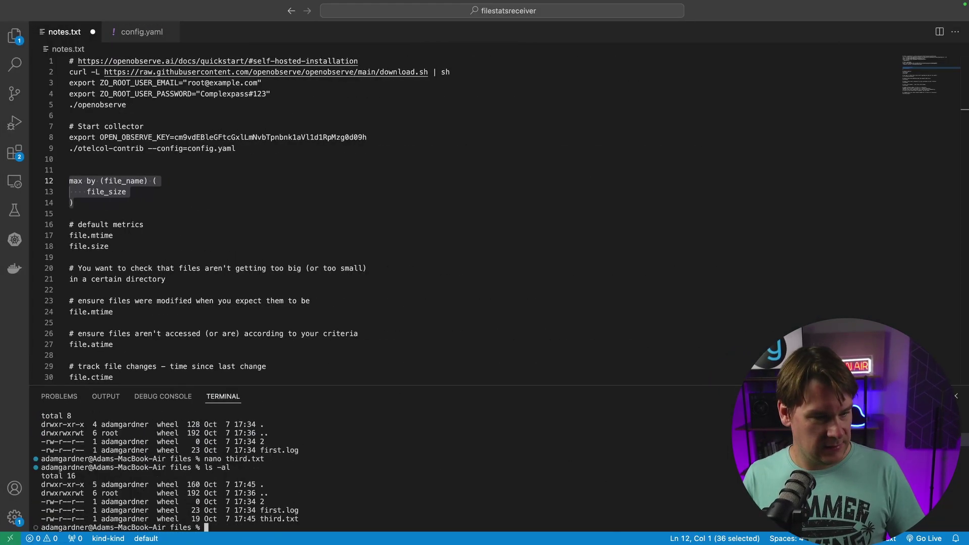
pyautogui.moveTo(305, 520); pyautogui.dragTo(187, 518)
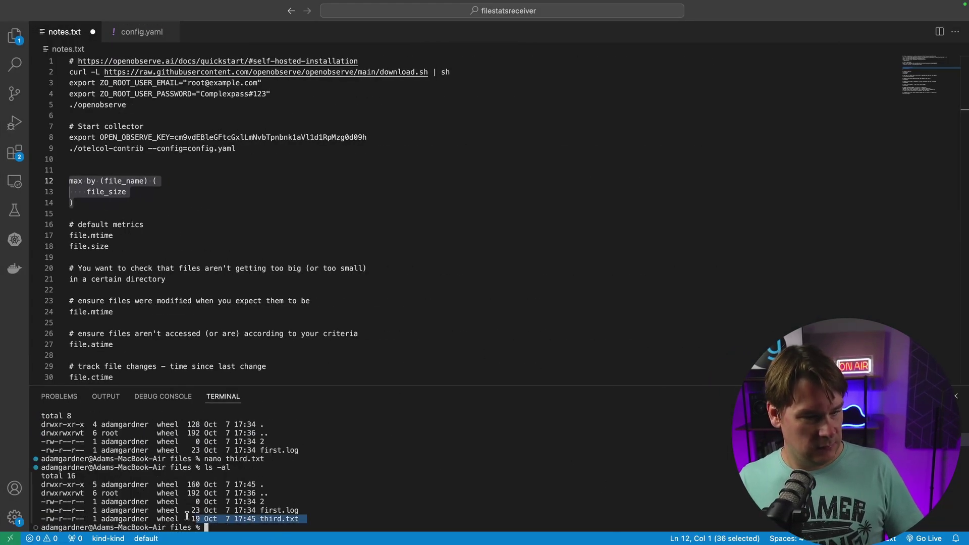